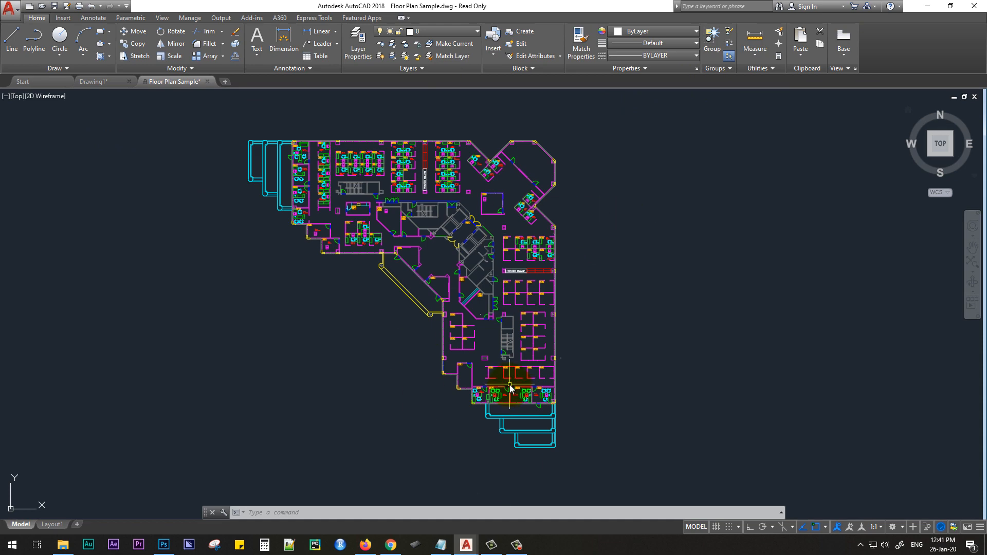
pyautogui.scroll(8, 528, 241)
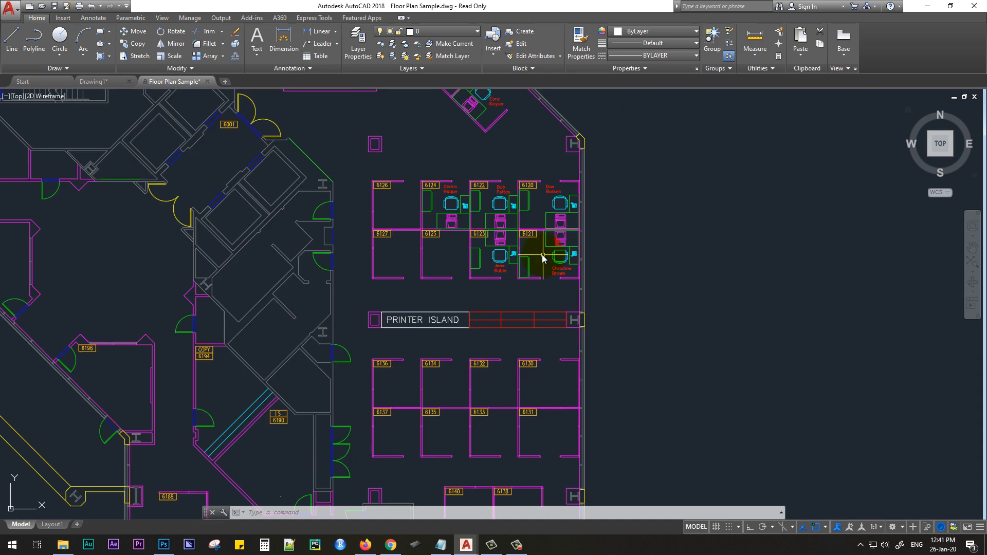
pyautogui.scroll(-6, 522, 255)
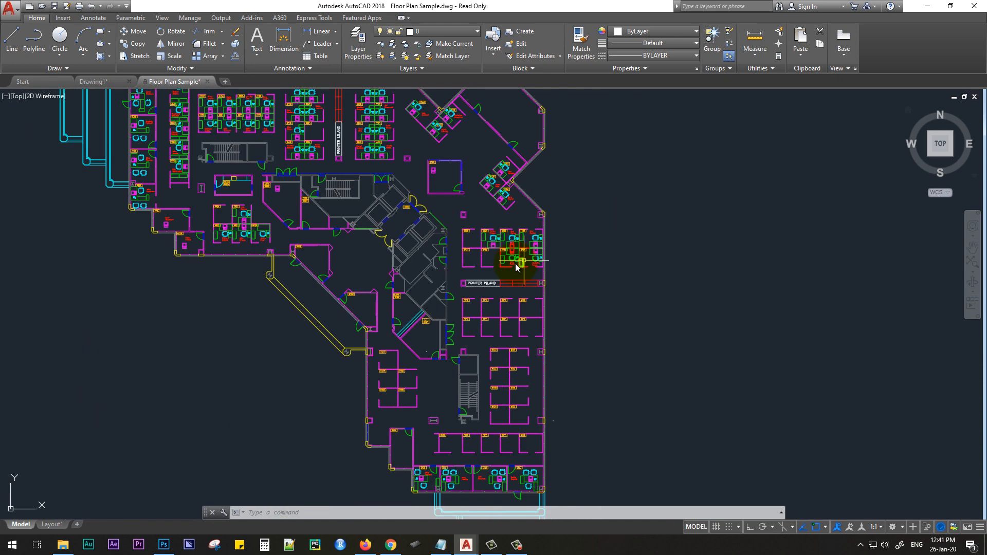
pyautogui.scroll(-2, 507, 285)
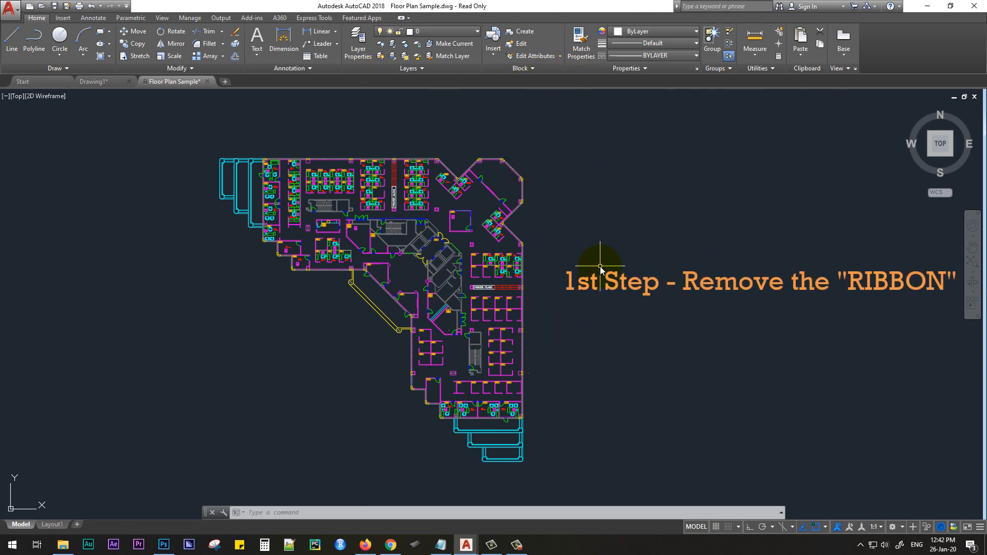
# Step: Close the ribbon with the RIBBONCLOSE command
pyautogui.write('ribbon')
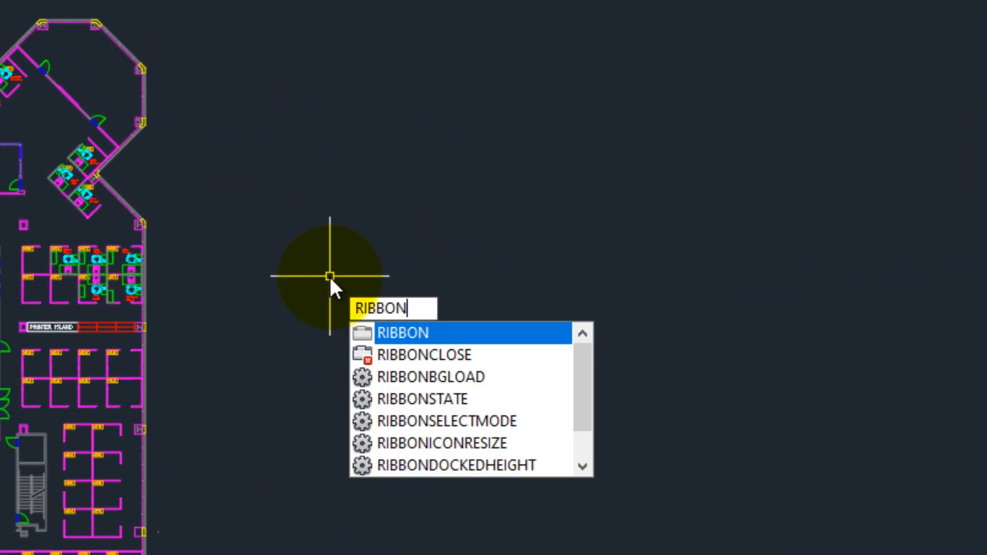
pyautogui.write('c')
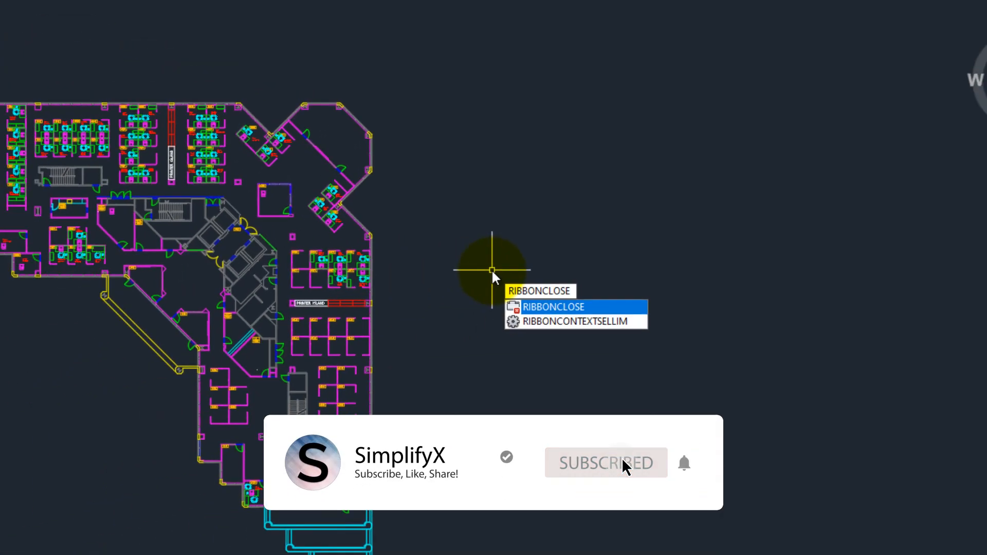
pyautogui.press('Return')
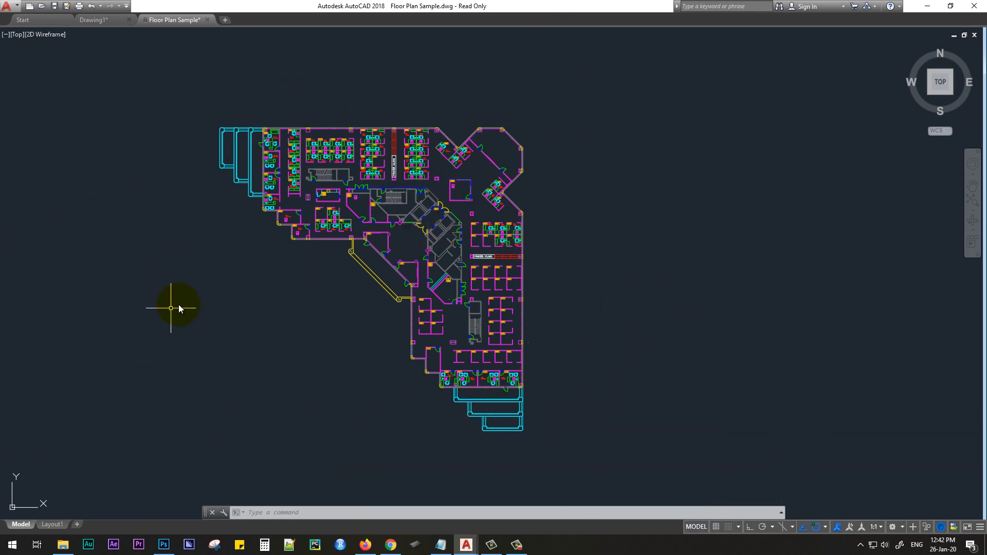
# Step: Look over the floor plan's office cubicles, stair core and printer islands at several zoom levels
pyautogui.scroll(2, 415, 193)
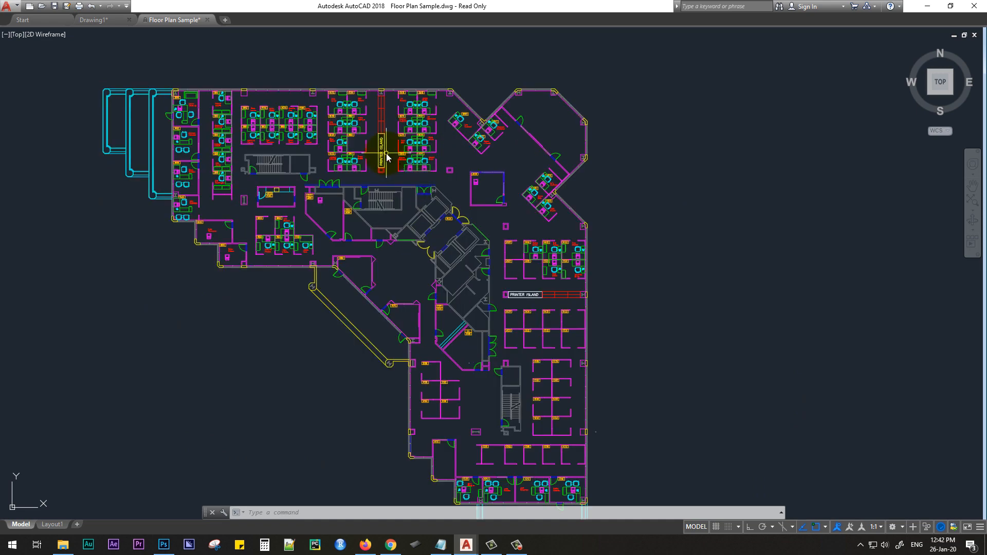
pyautogui.scroll(-2, 418, 186)
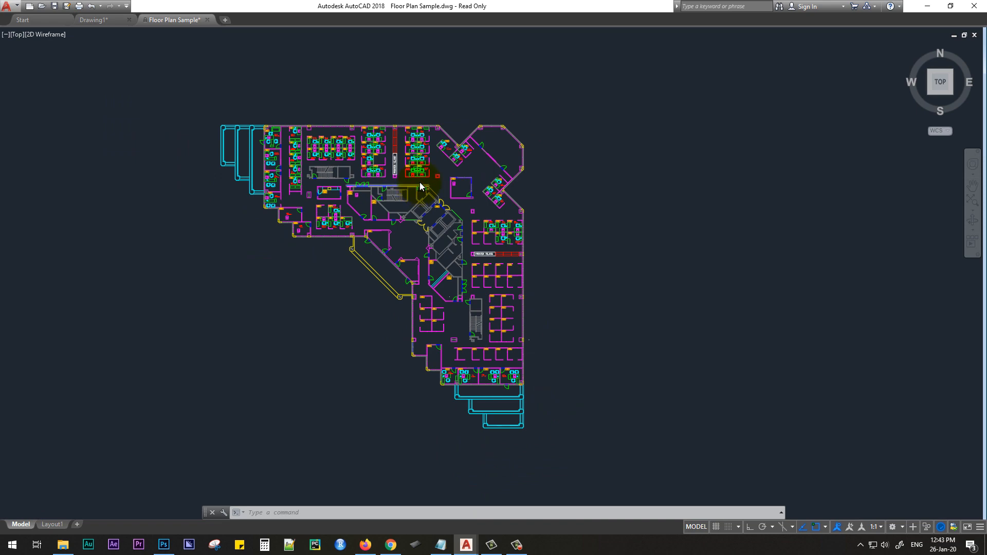
pyautogui.scroll(2, 419, 183)
pyautogui.scroll(4, 363, 157)
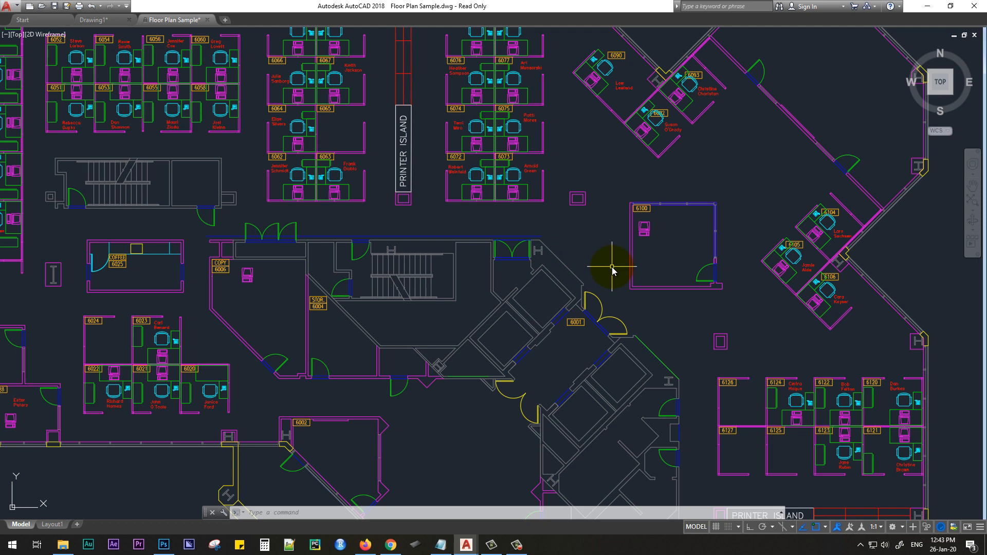
pyautogui.scroll(-5, 545, 248)
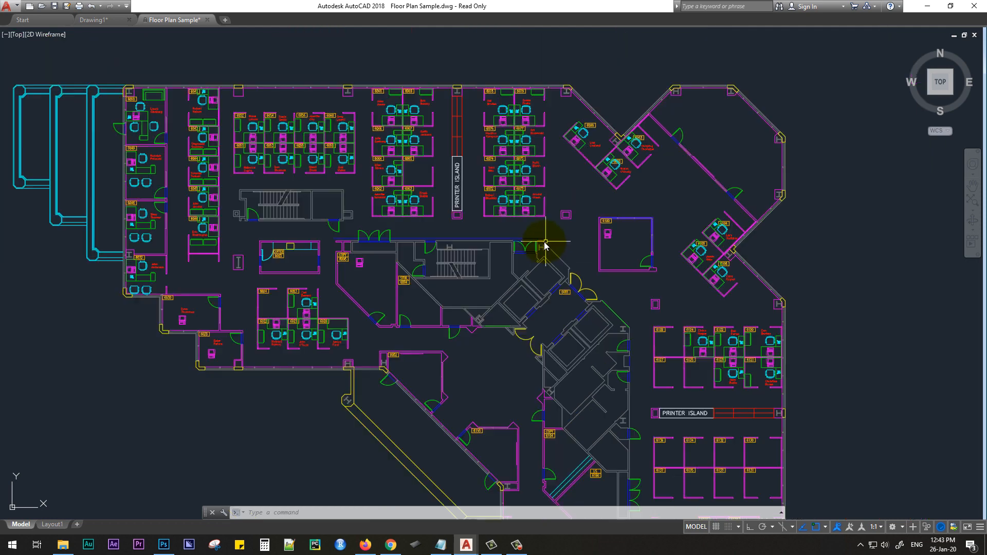
pyautogui.scroll(5, 411, 166)
pyautogui.scroll(6, 379, 178)
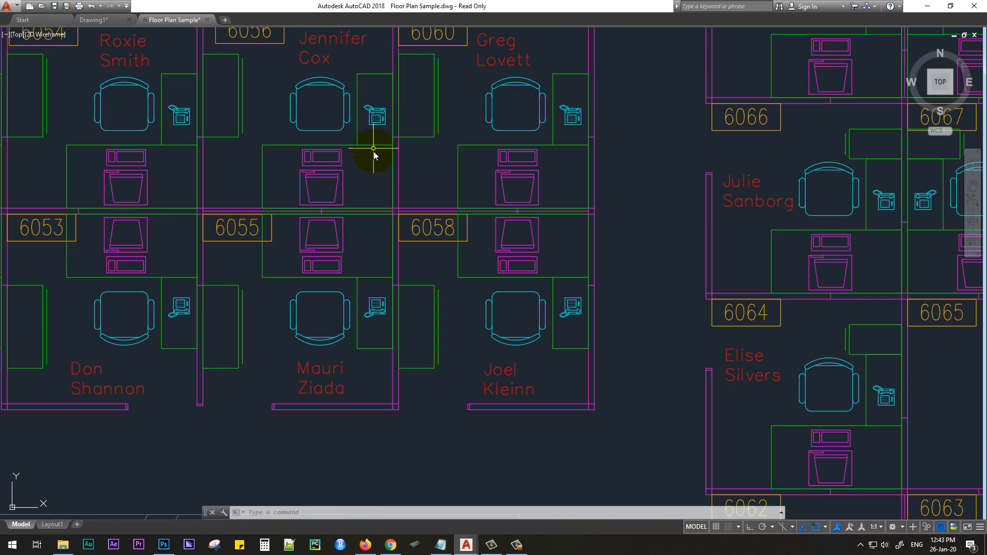
pyautogui.scroll(-8, 378, 176)
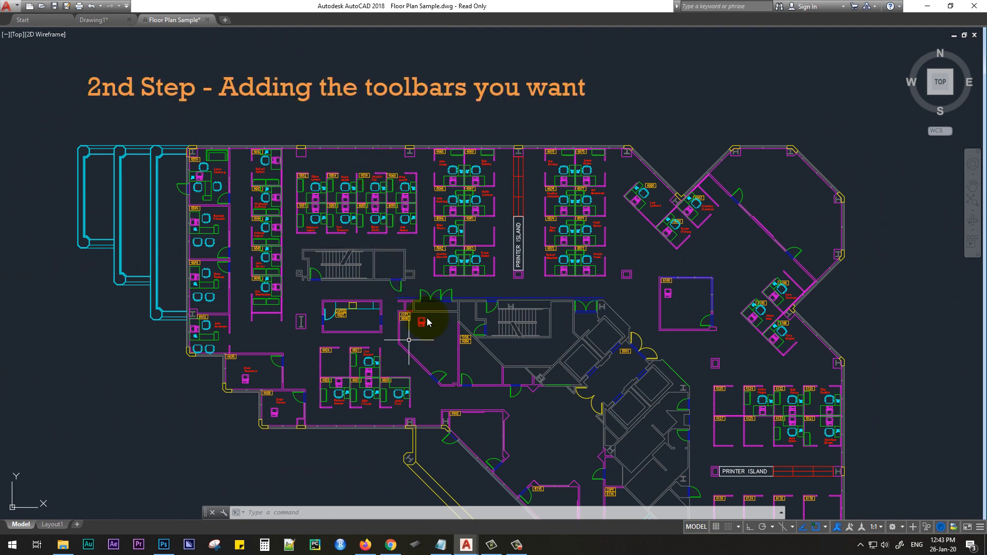
pyautogui.scroll(-2, 574, 332)
pyautogui.moveTo(572, 324); pyautogui.dragTo(512, 177, button='middle')
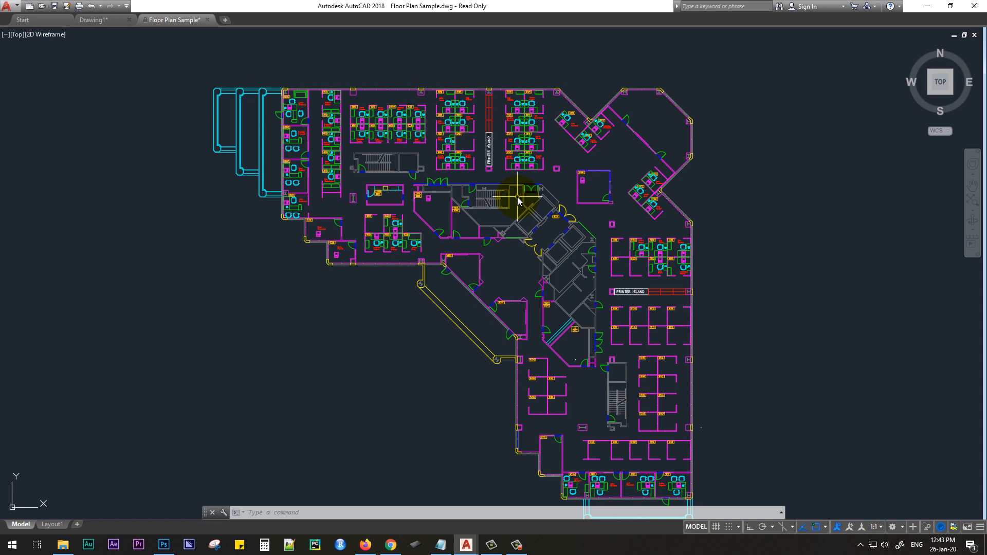
# Step: Run the -TOOLBAR command for the toolbar named layers and apply the Show option
pyautogui.write('-')
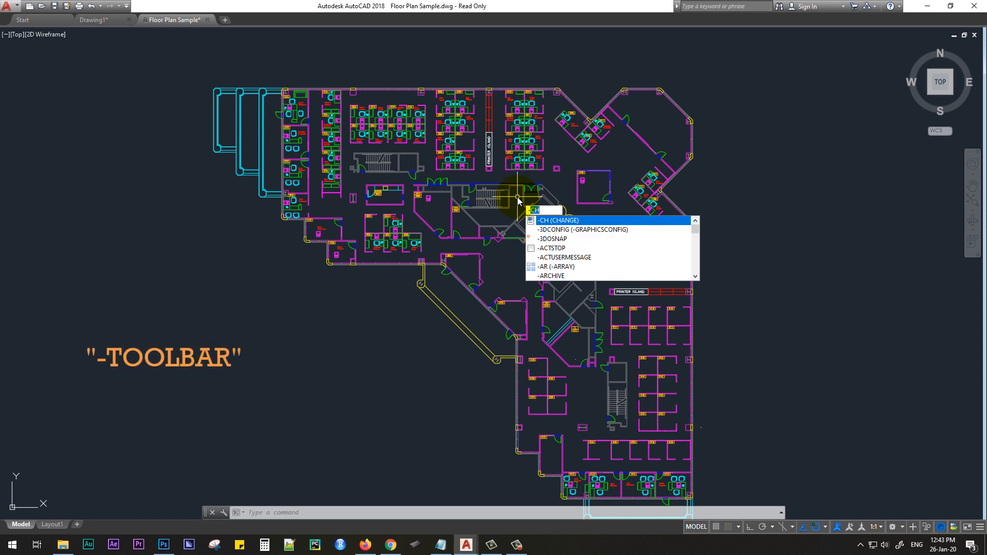
pyautogui.write('tool')
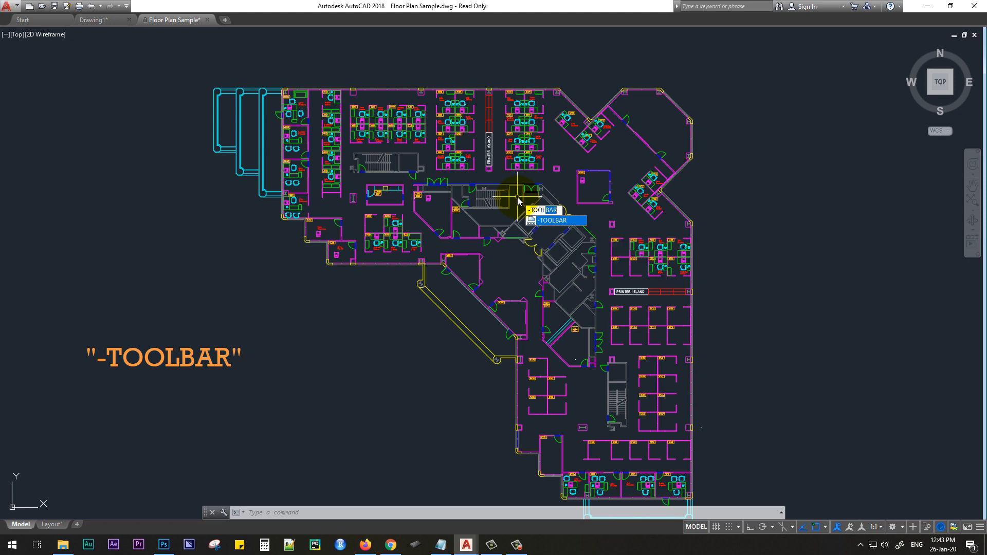
pyautogui.write('bar')
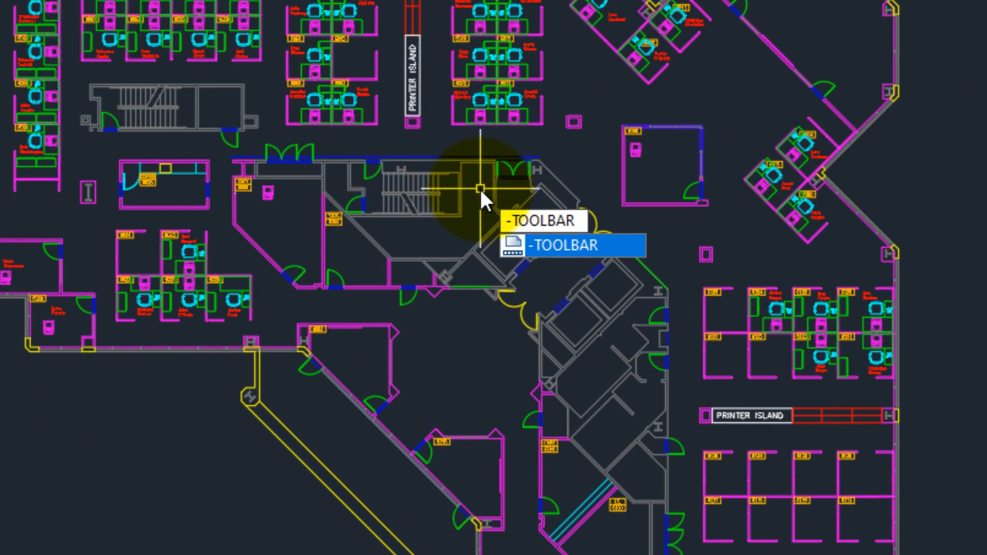
pyautogui.press('Return')
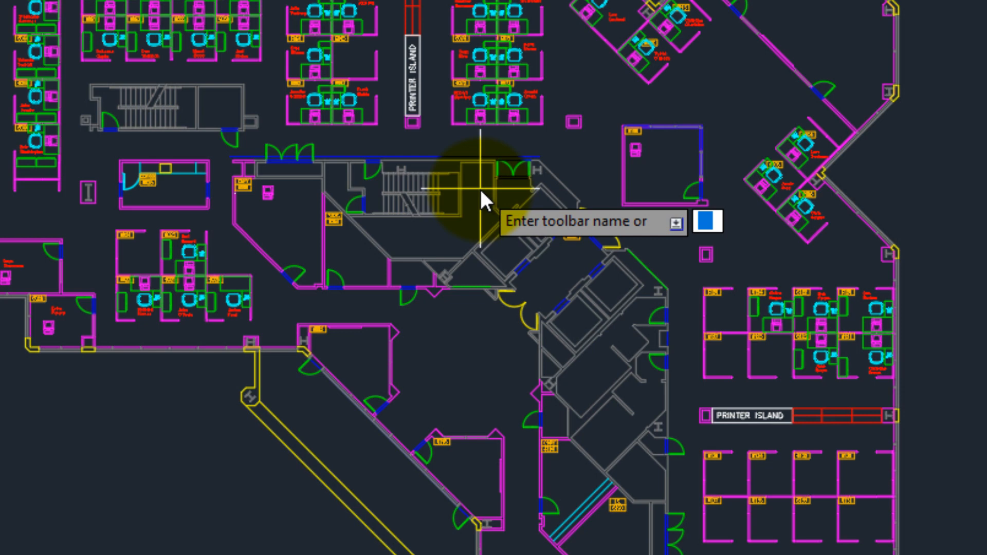
pyautogui.write('layer')
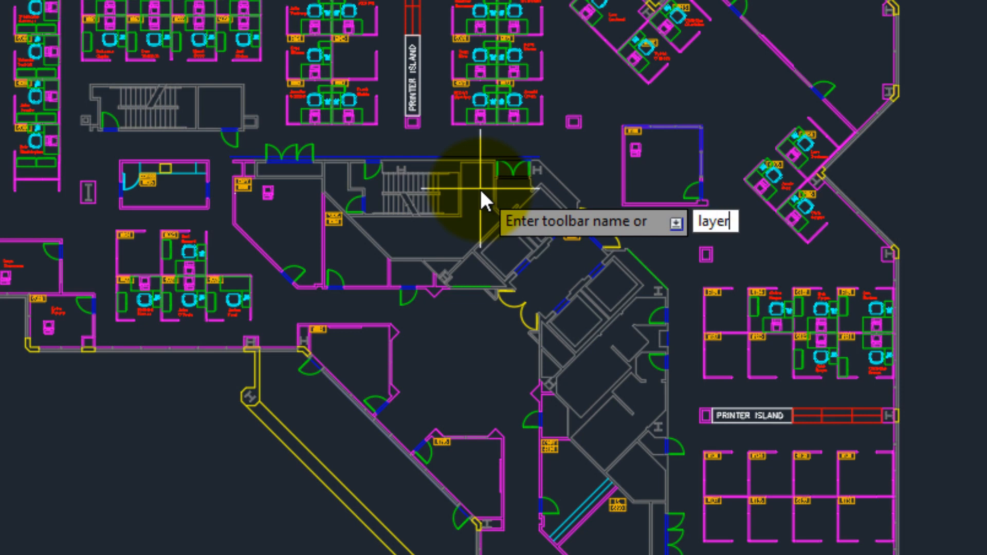
pyautogui.press('Return')
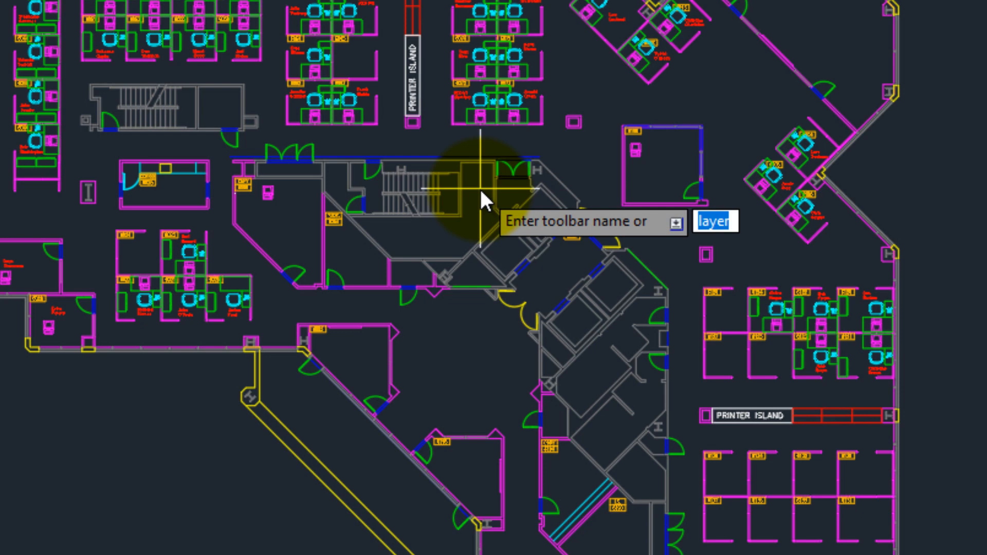
pyautogui.press('Right')
pyautogui.press('Right')
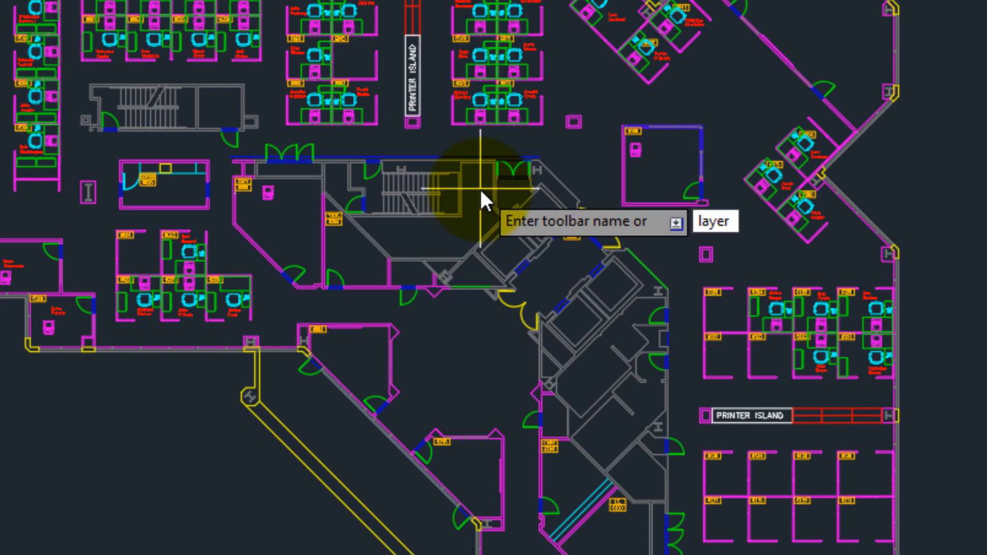
pyautogui.press('Right')
pyautogui.press('Right')
pyautogui.write('s')
pyautogui.press('Return')
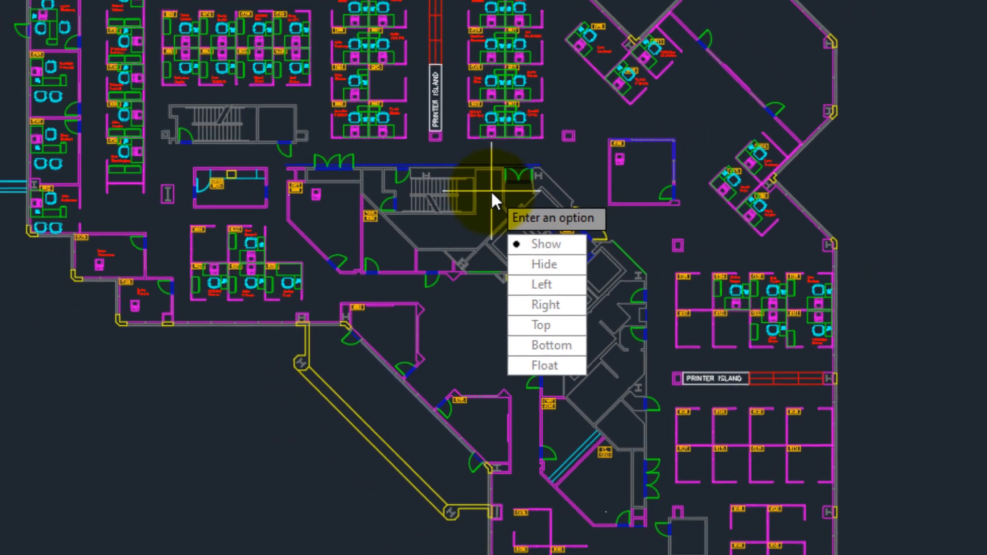
pyautogui.press('Return')
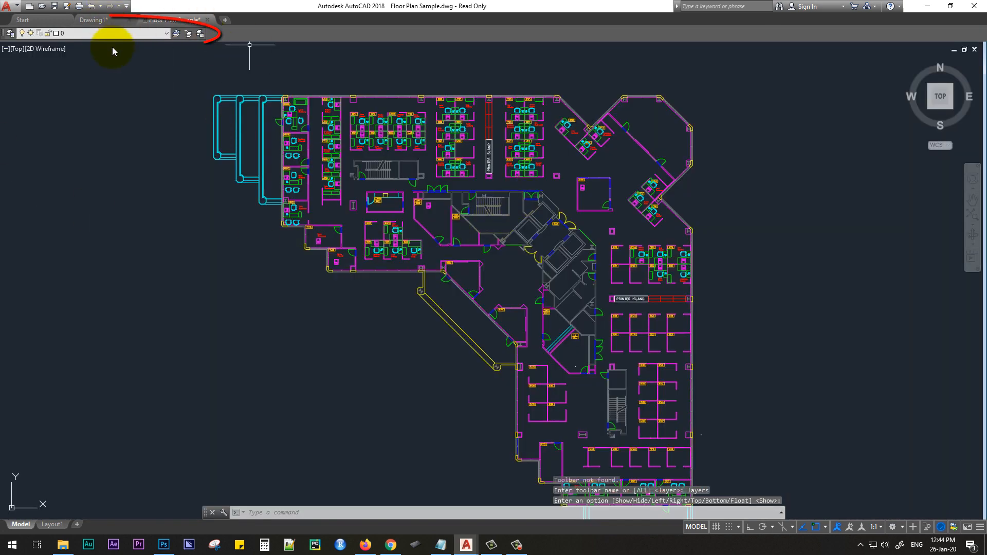
# Step: Select the outermost terrace's upper edge on the plan's west side to check its layer, and clear the selection
pyautogui.scroll(2, 222, 121)
pyautogui.click(231, 82)
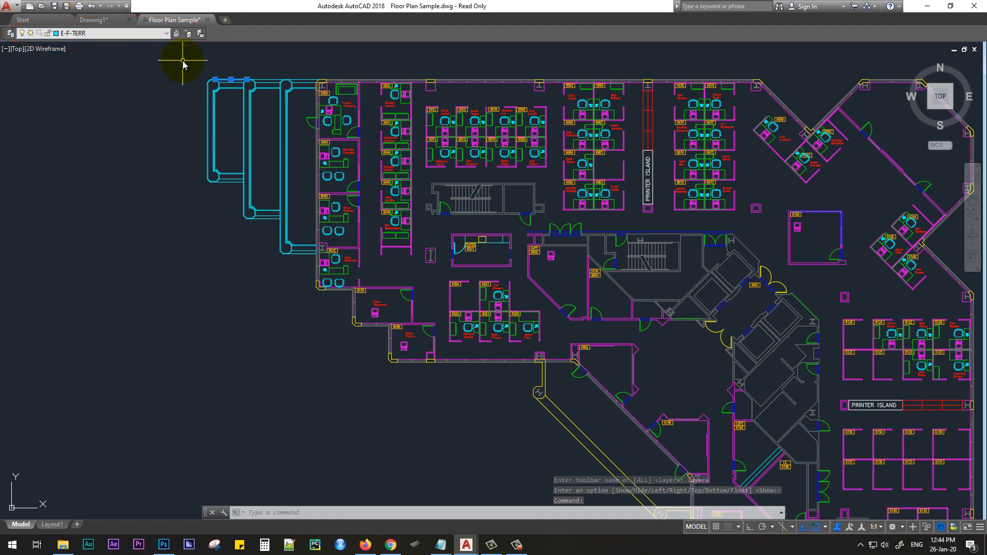
pyautogui.press('Escape')
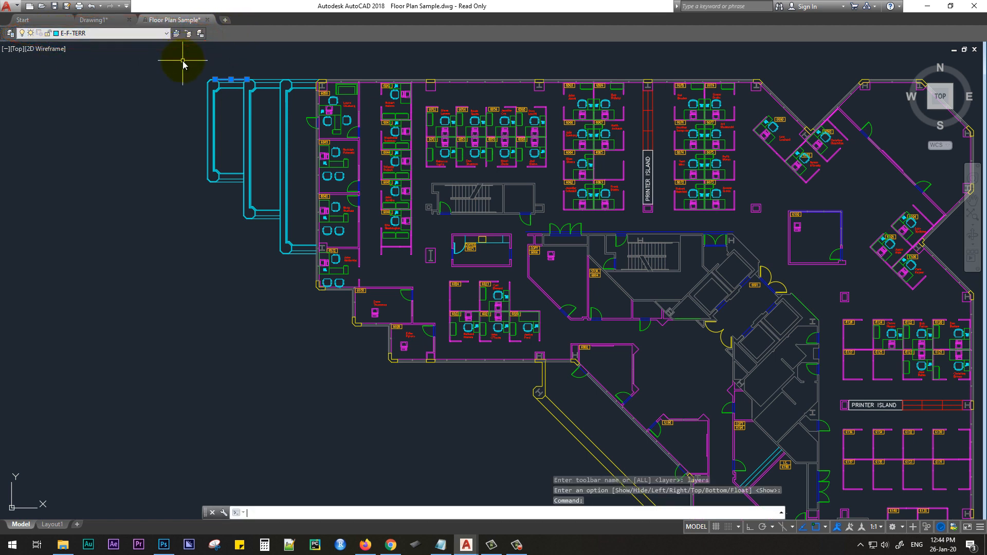
pyautogui.press('Escape')
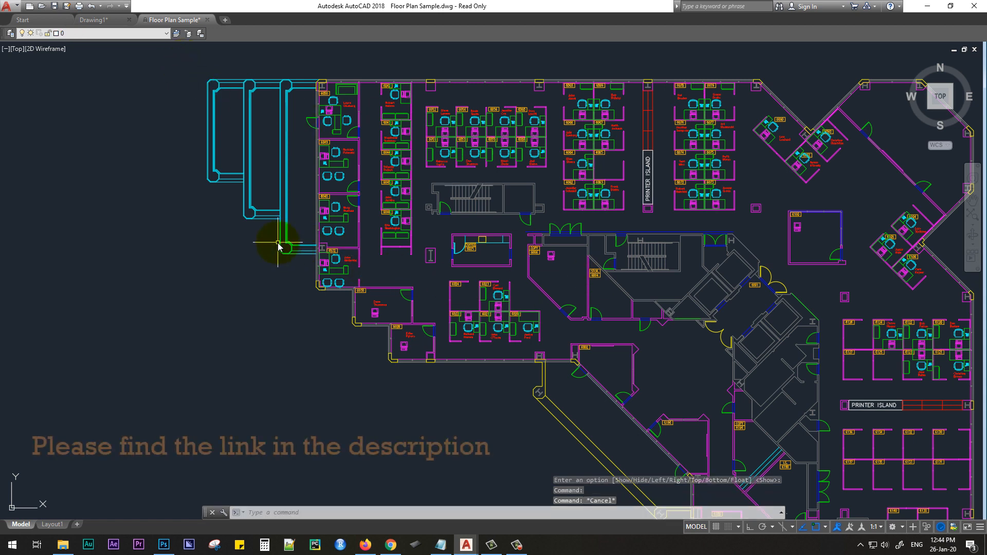
pyautogui.write('-TOOLBAR')
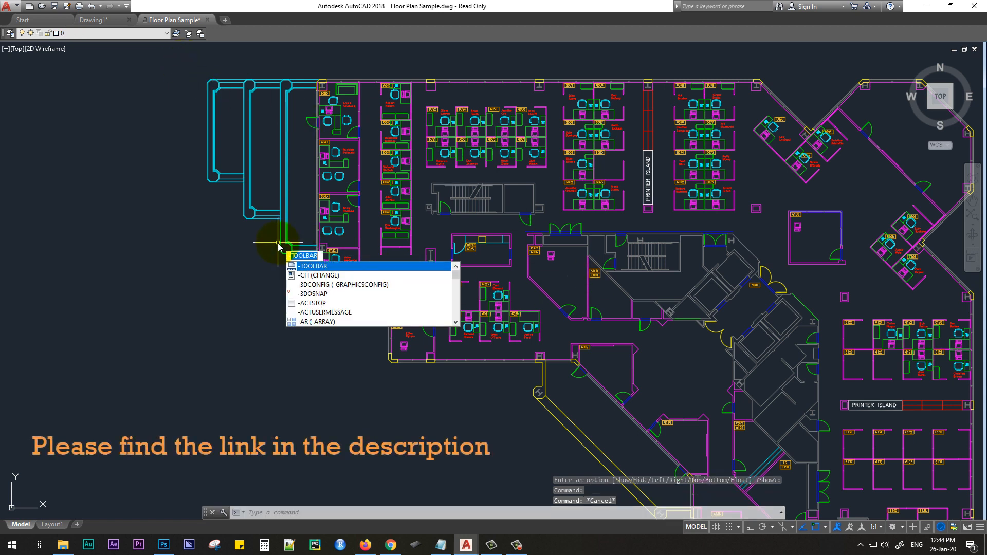
pyautogui.press('Return')
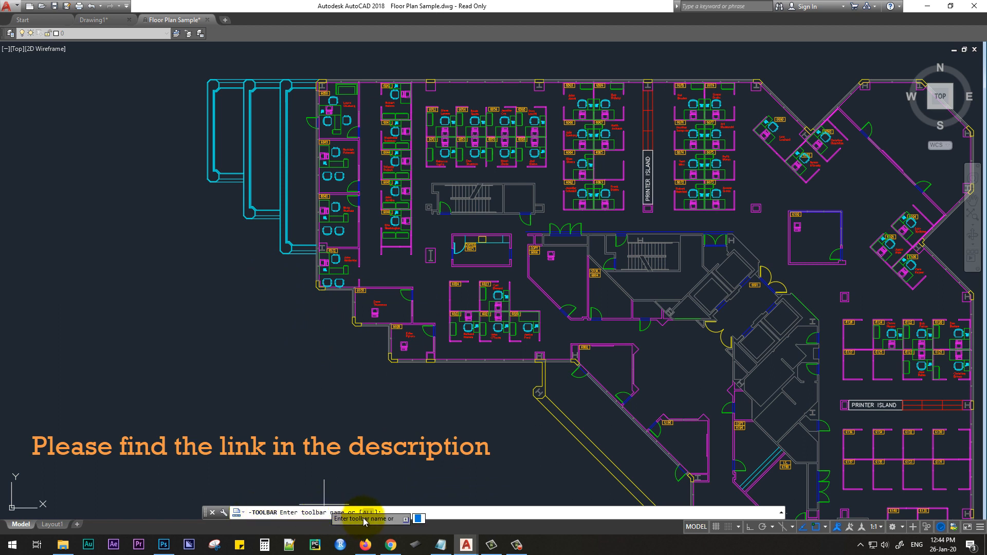
pyautogui.press('Escape')
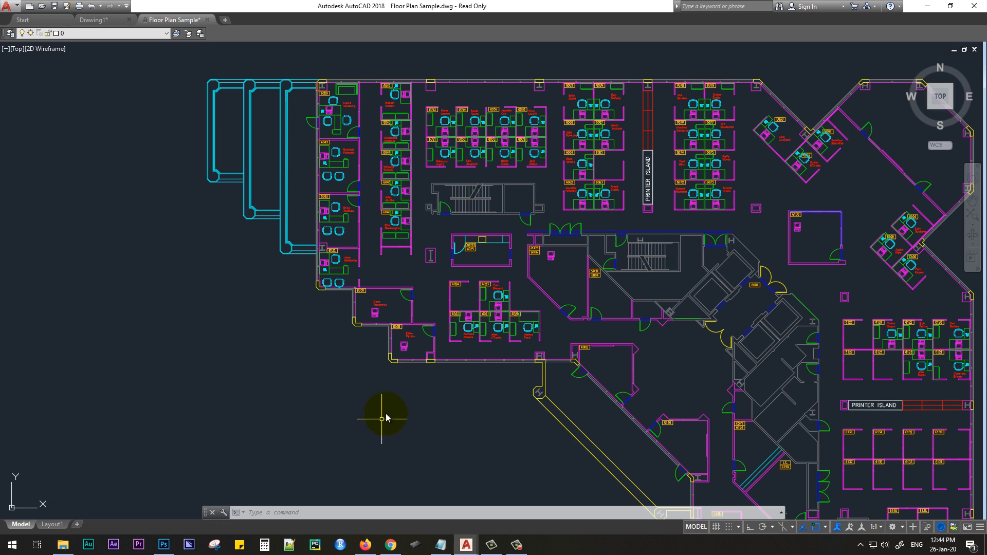
pyautogui.scroll(-2, 384, 416)
pyautogui.moveTo(437, 326); pyautogui.dragTo(409, 222, button='middle')
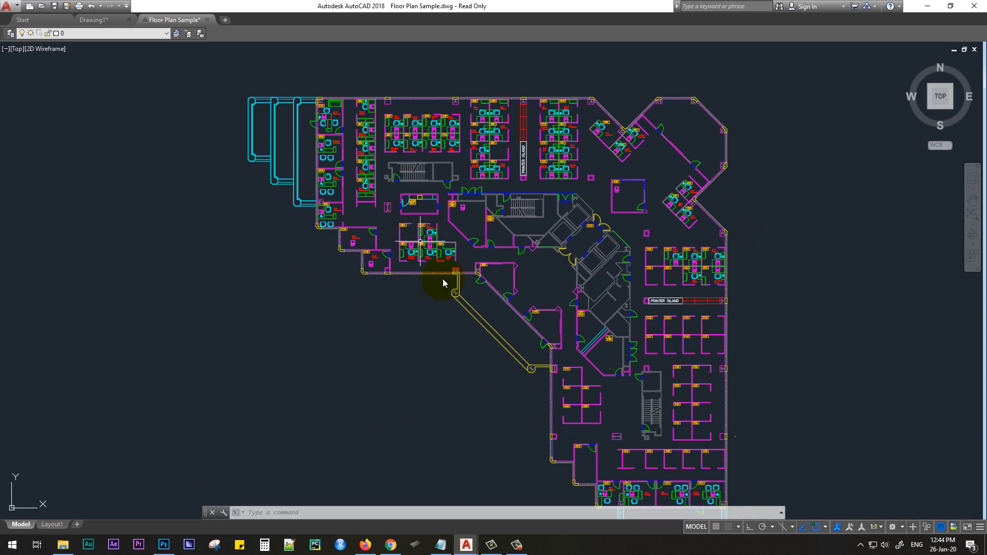
pyautogui.scroll(-2, 446, 280)
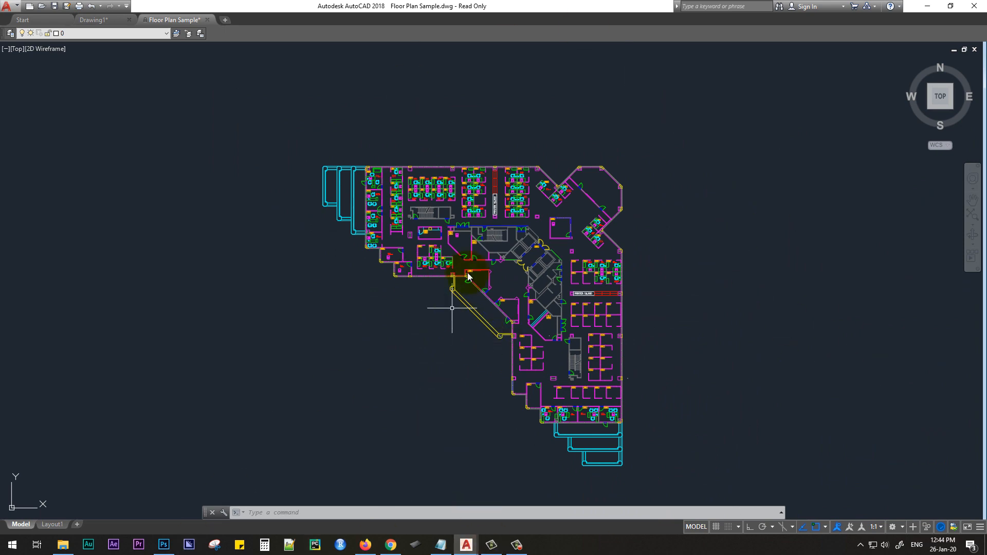
pyautogui.scroll(3, 463, 227)
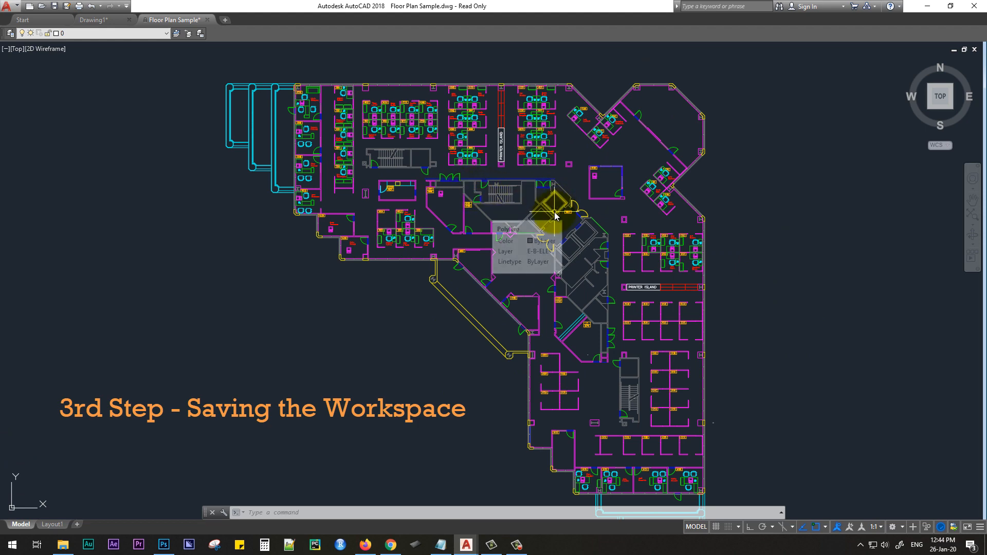
pyautogui.scroll(-2, 553, 213)
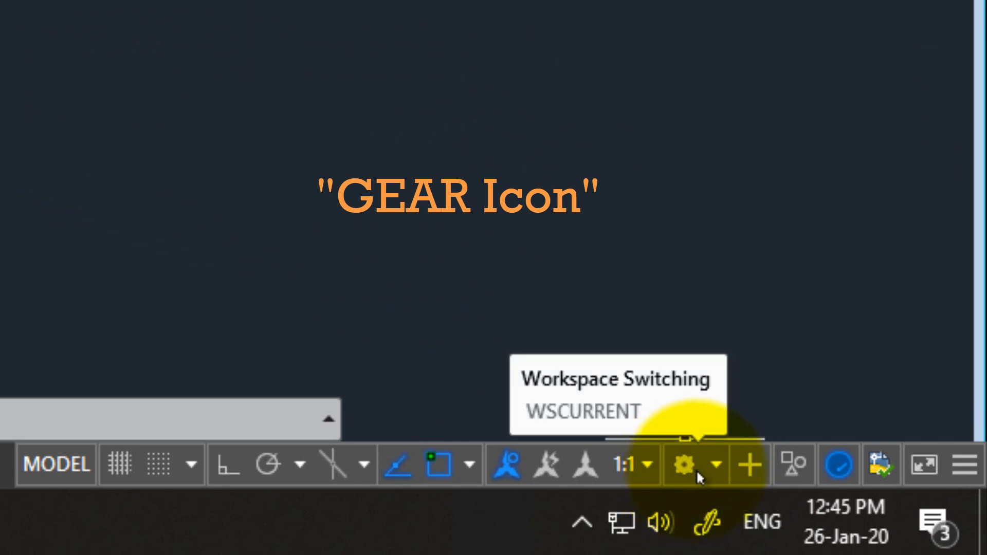
# Step: Save the current interface layout as a workspace named "new workspace"
pyautogui.click(717, 469)
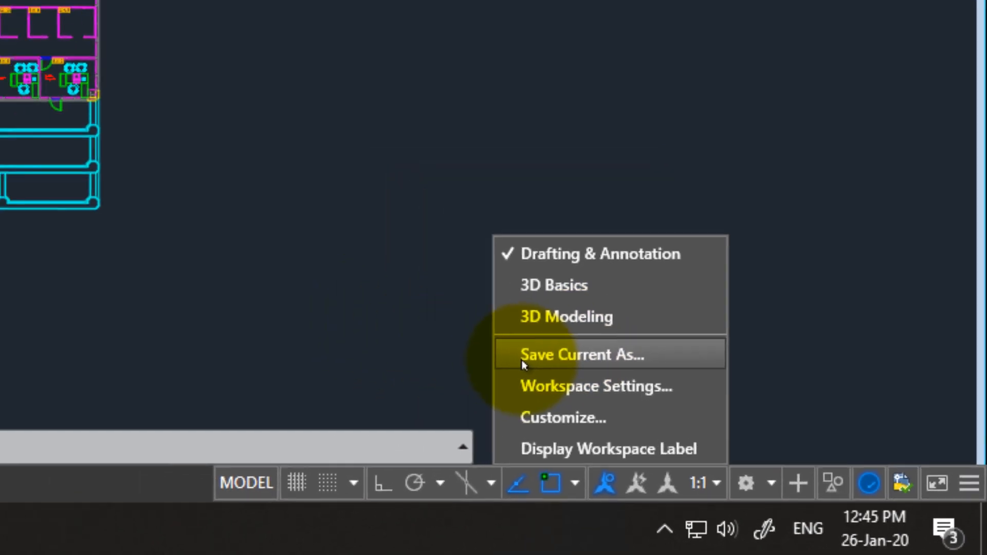
pyautogui.click(523, 361)
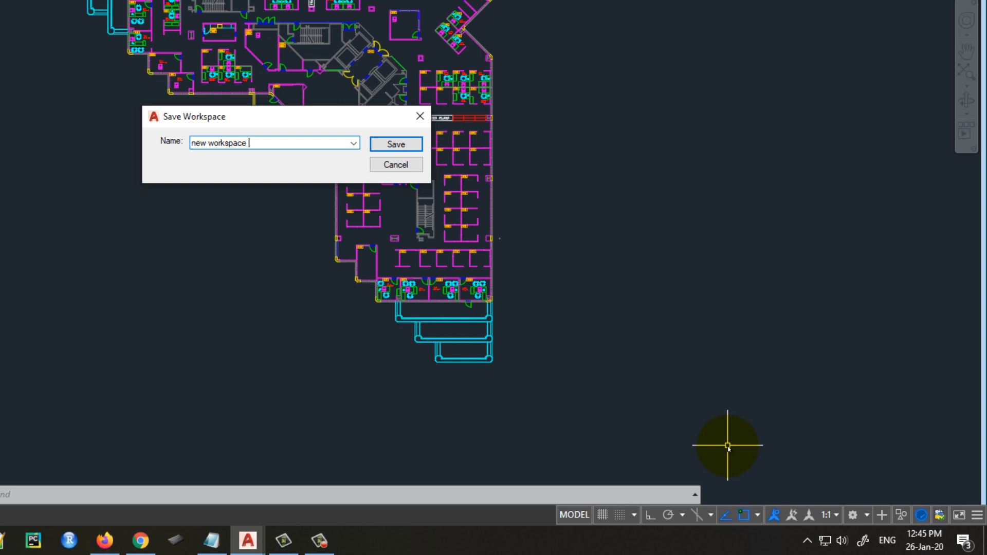
pyautogui.click(397, 145)
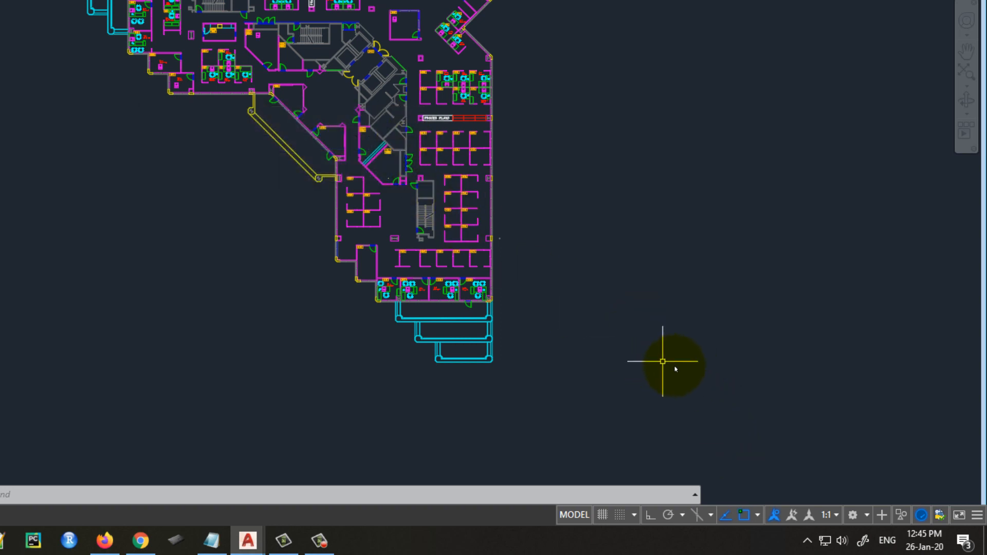
# Step: Check the list of available workspaces for the newly saved one and close the list
pyautogui.click(852, 515)
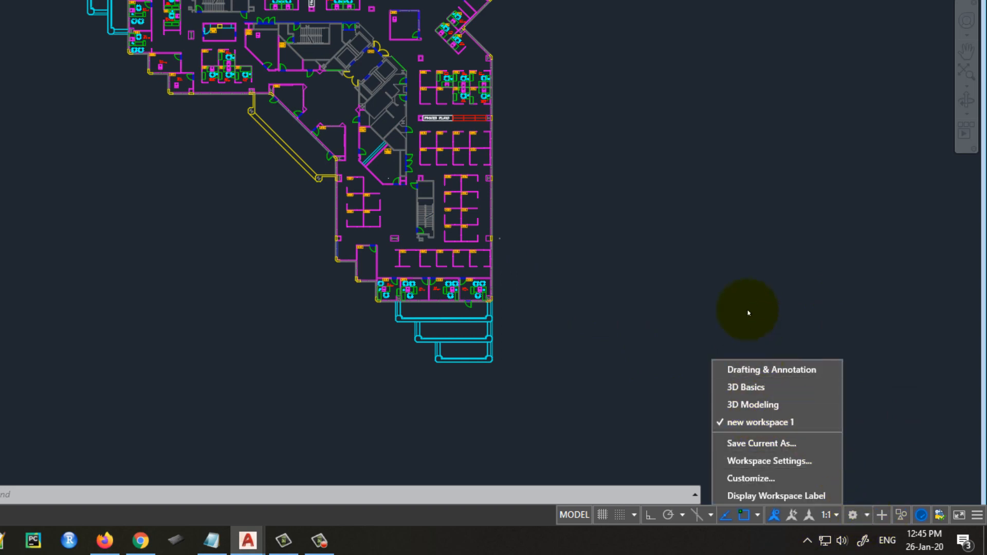
pyautogui.click(701, 251)
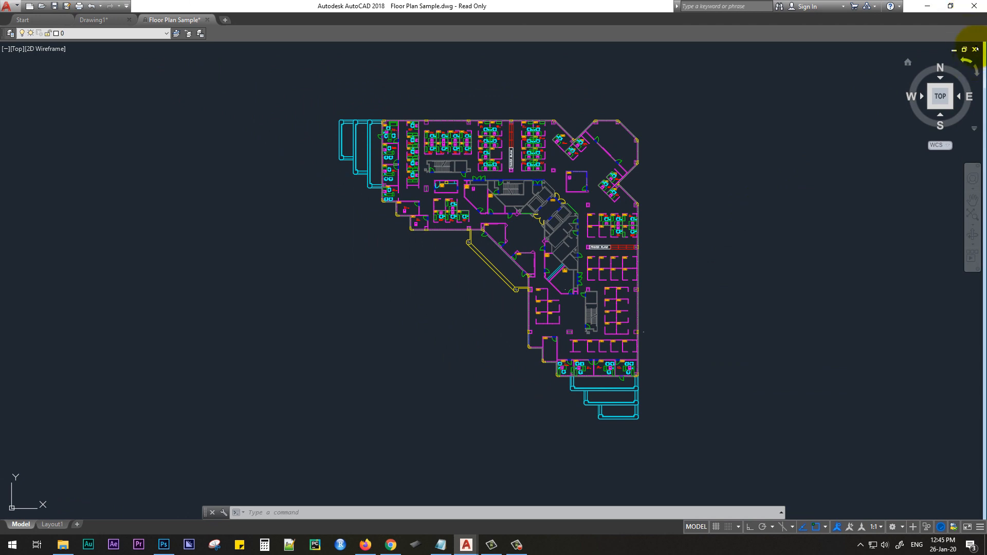
# Step: Close both open drawings, discarding the changes to Floor Plan Sample, and start a new drawing with No Template - Metric
pyautogui.click(975, 49)
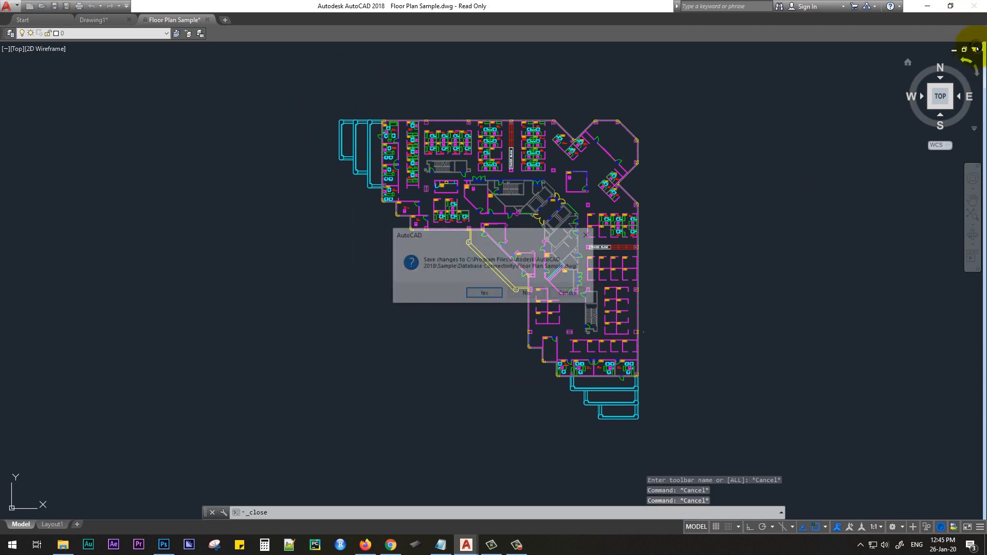
pyautogui.click(529, 293)
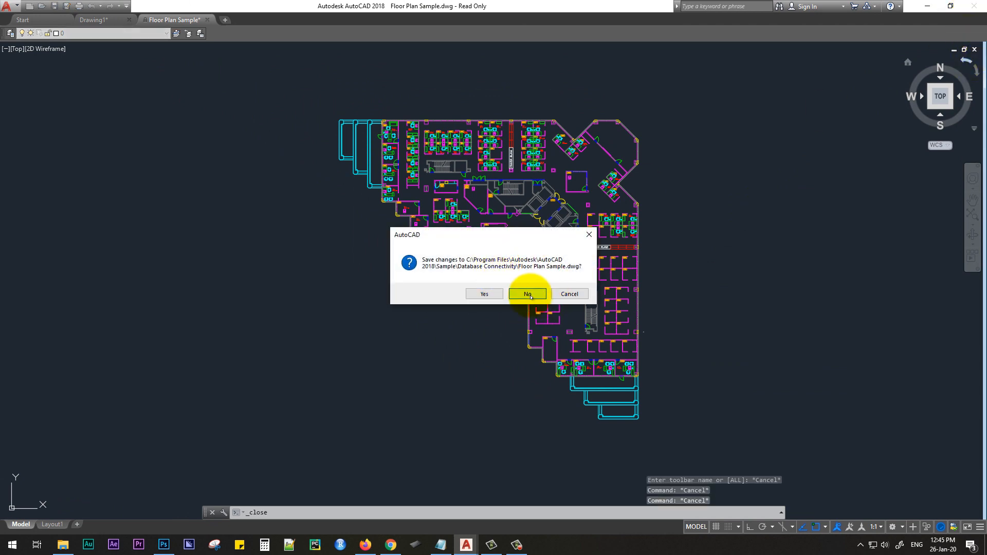
pyautogui.click(974, 49)
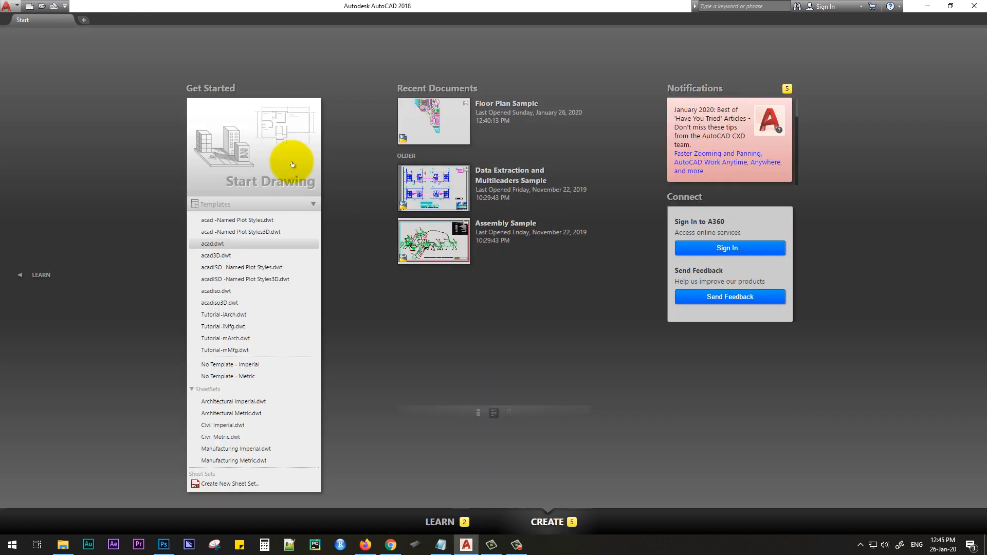
pyautogui.click(218, 376)
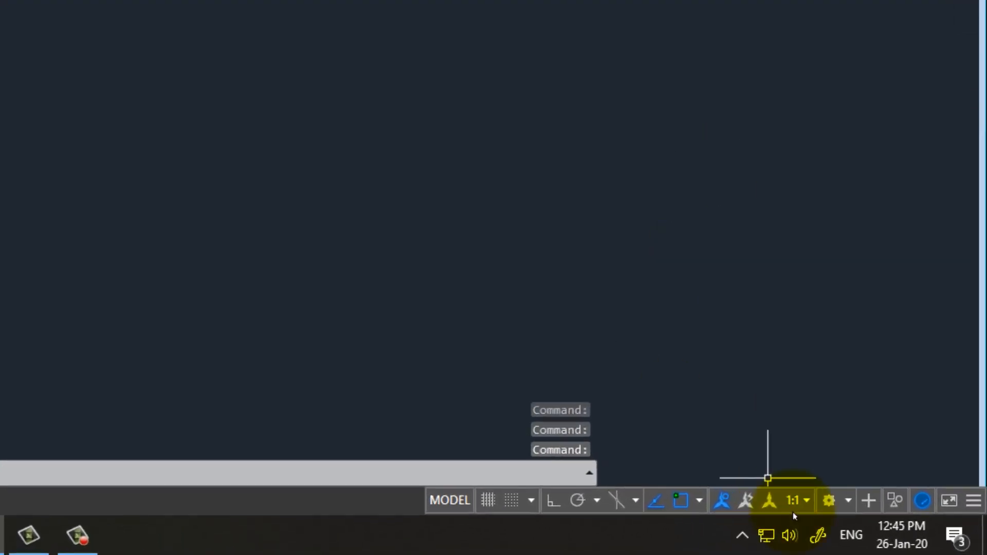
# Step: Switch the workspace to Drafting & Annotation, and return to the custom workspace "new workspace 1"
pyautogui.click(848, 500)
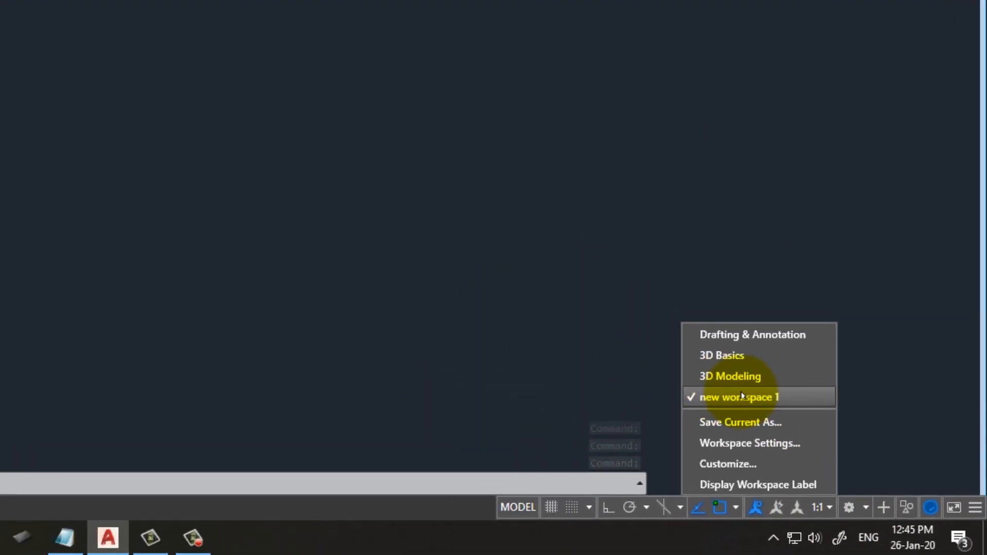
pyautogui.click(740, 336)
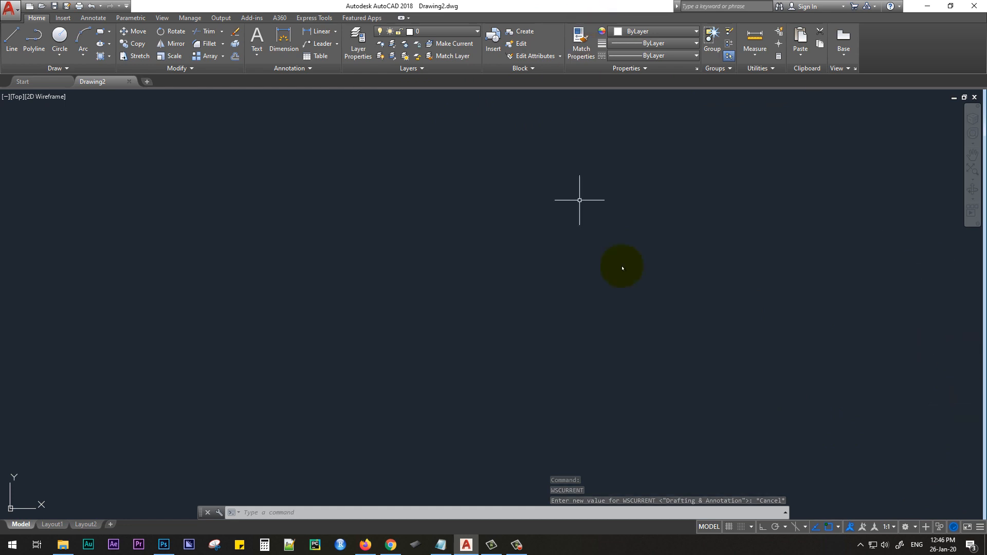
pyautogui.click(914, 528)
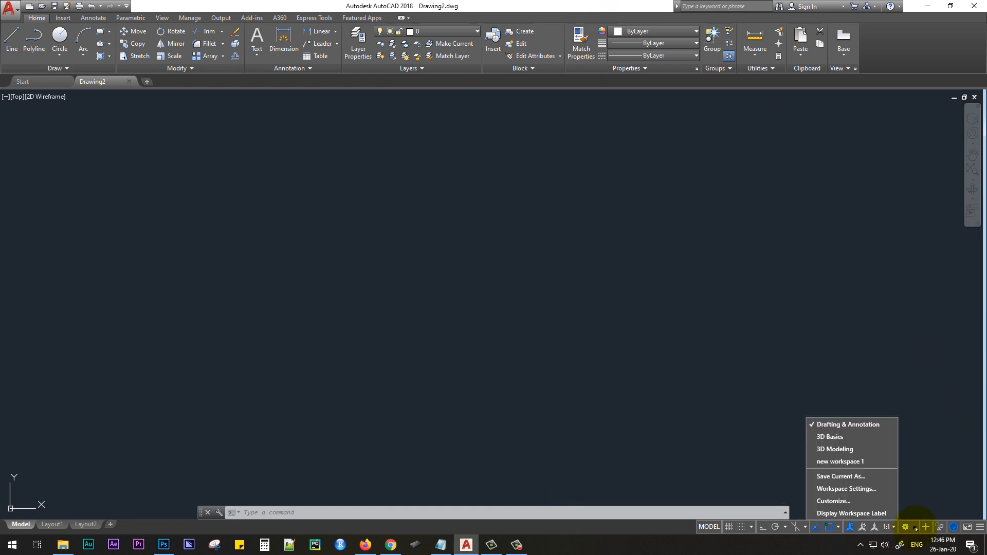
pyautogui.click(829, 462)
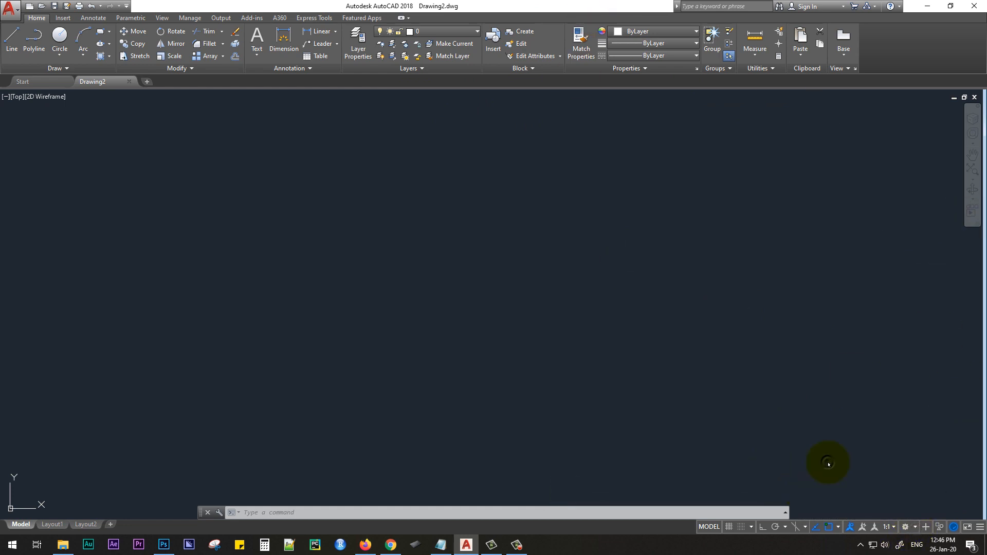